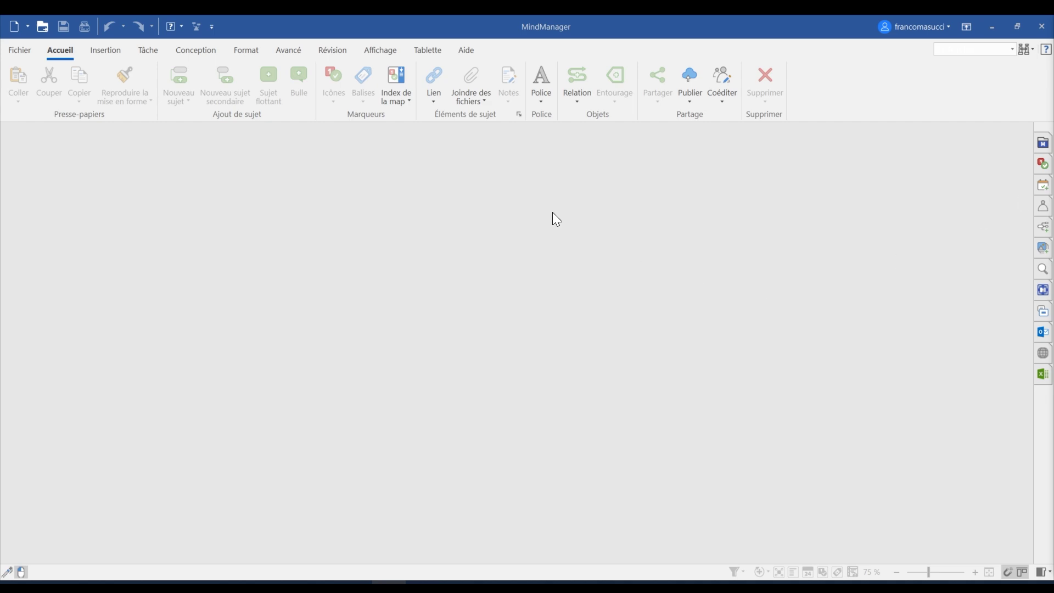
- Review the cloud services available for adding a storage location, without adding one
{"action": "left_click", "coordinate": [29, 54]}
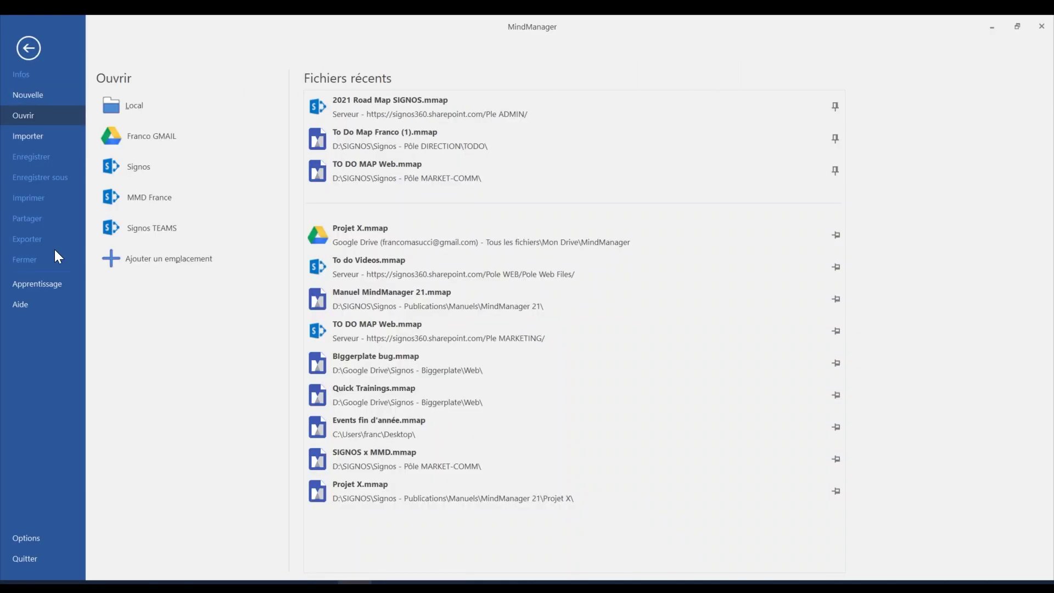
{"action": "left_click", "coordinate": [186, 260]}
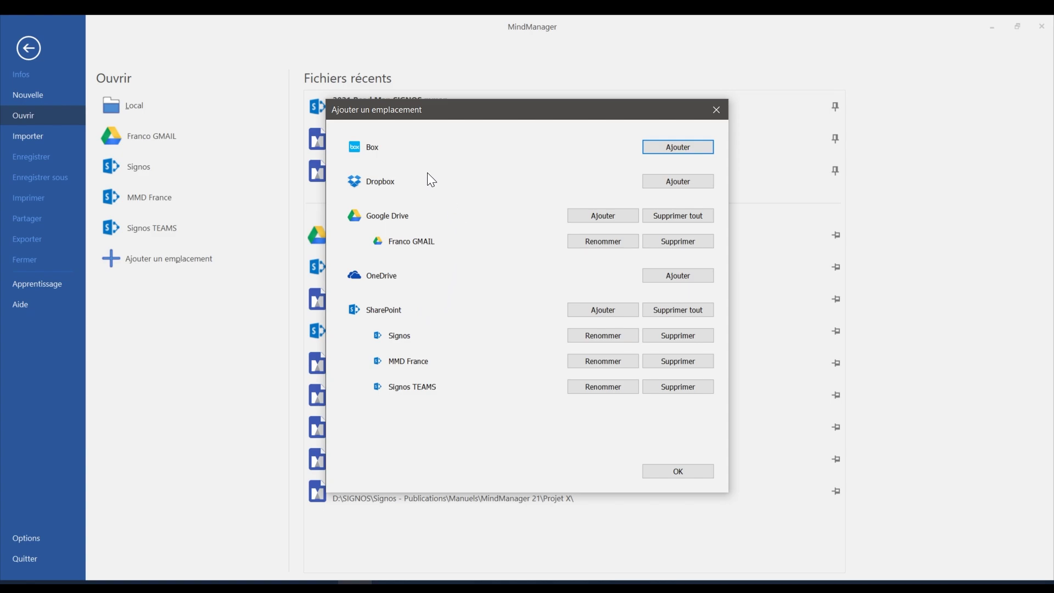
{"action": "left_click", "coordinate": [718, 110]}
- Open Projet X.mmap from the MindManager folder of the connected Google Drive location
{"action": "left_click", "coordinate": [165, 138]}
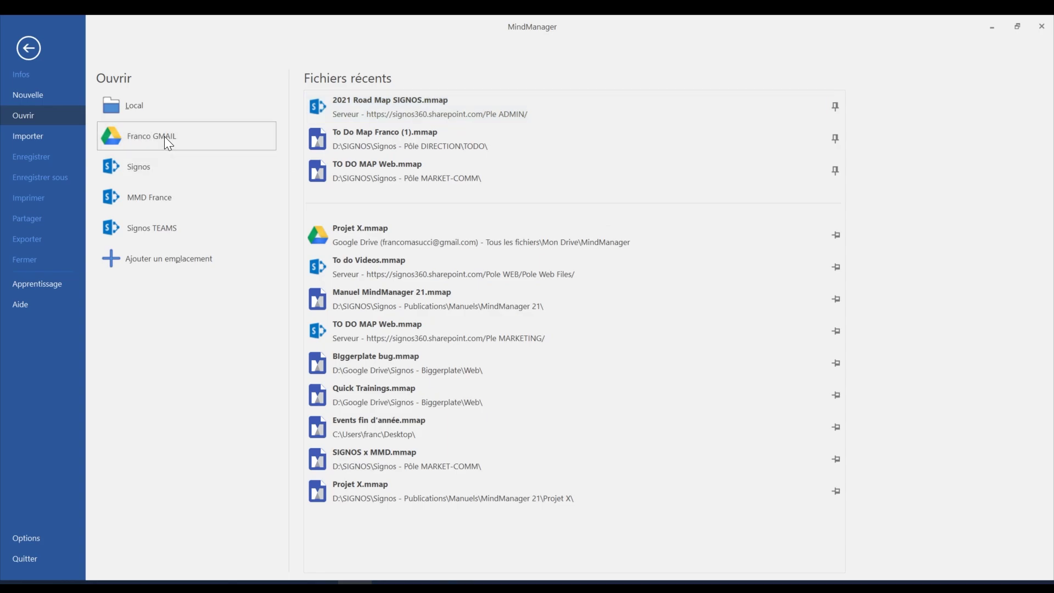
{"action": "left_click", "coordinate": [383, 277]}
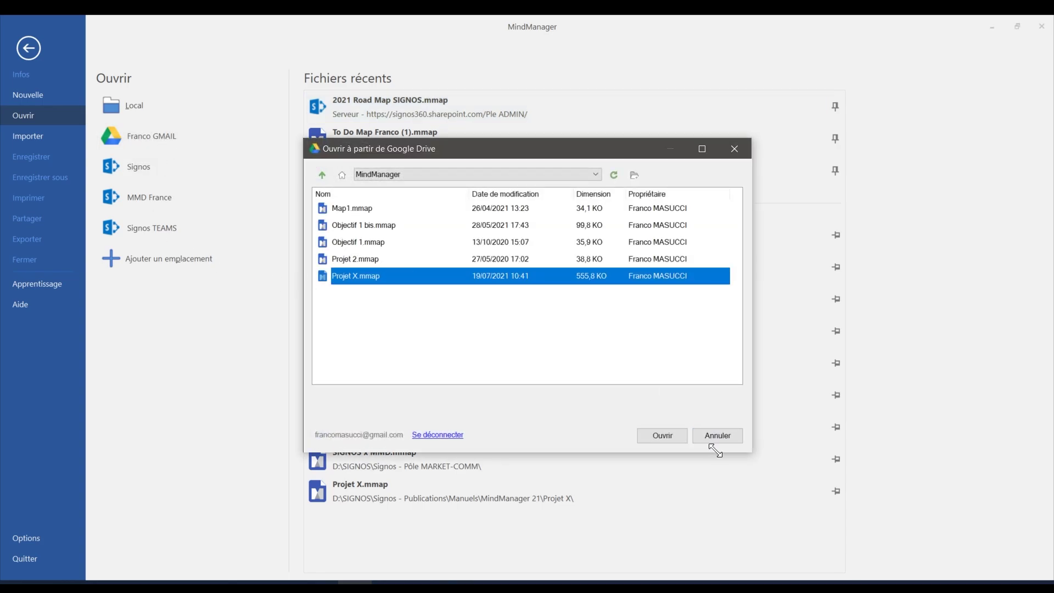
{"action": "left_click", "coordinate": [662, 437]}
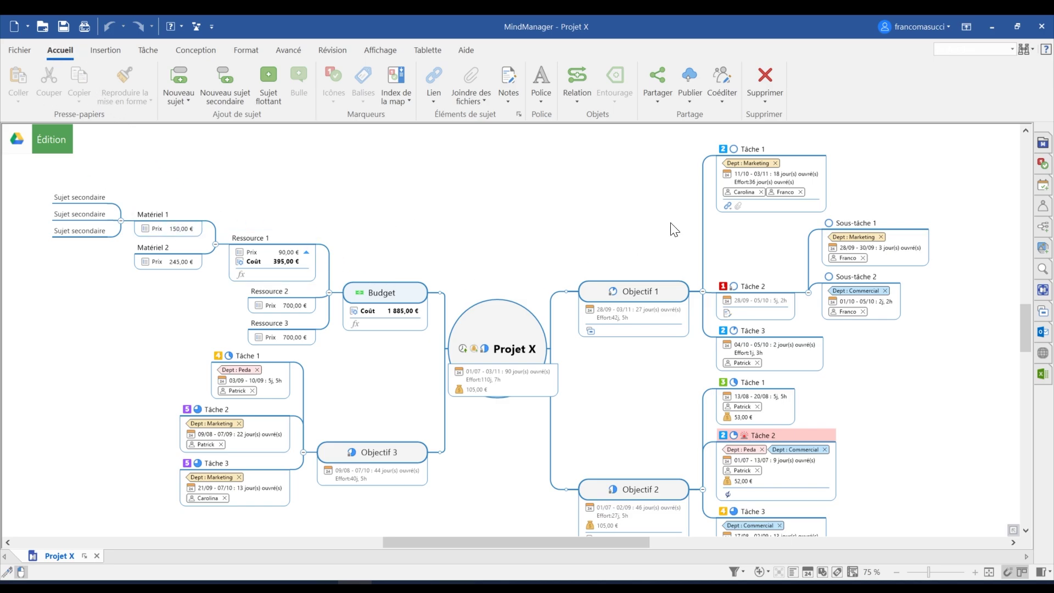
- Start a co-editing session for Projet X and copy the invitation link that lets anyone with it co-edit
{"action": "left_click", "coordinate": [726, 92]}
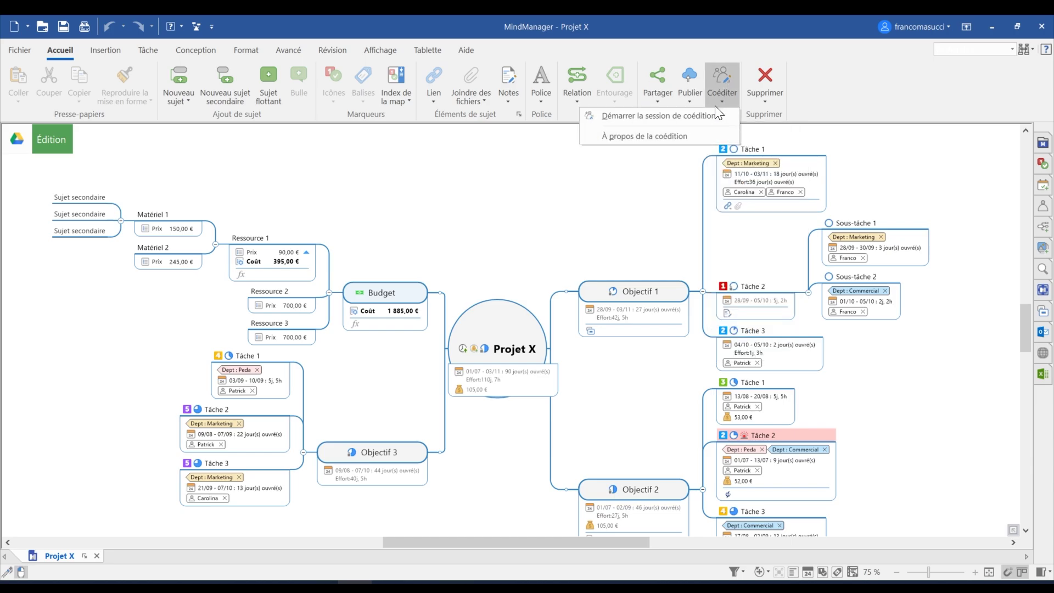
{"action": "left_click", "coordinate": [688, 120]}
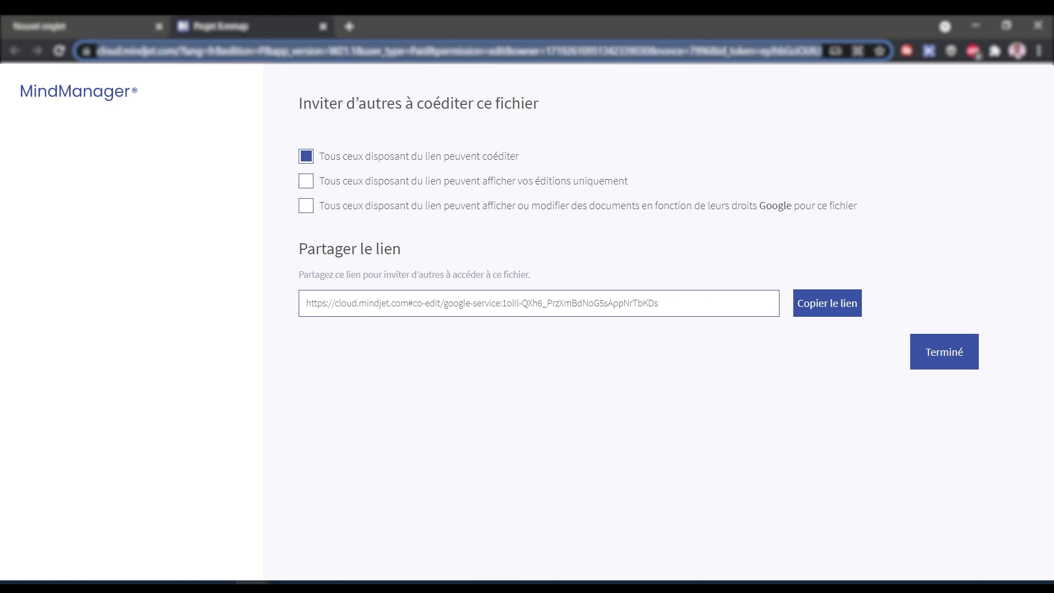
{"action": "left_click", "coordinate": [825, 306]}
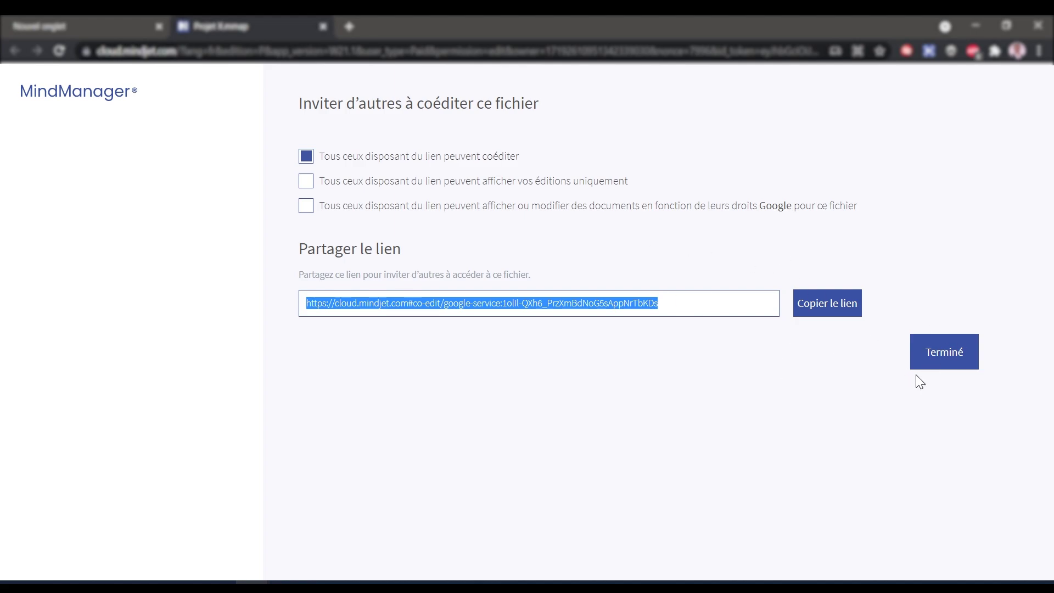
{"action": "left_click", "coordinate": [946, 363]}
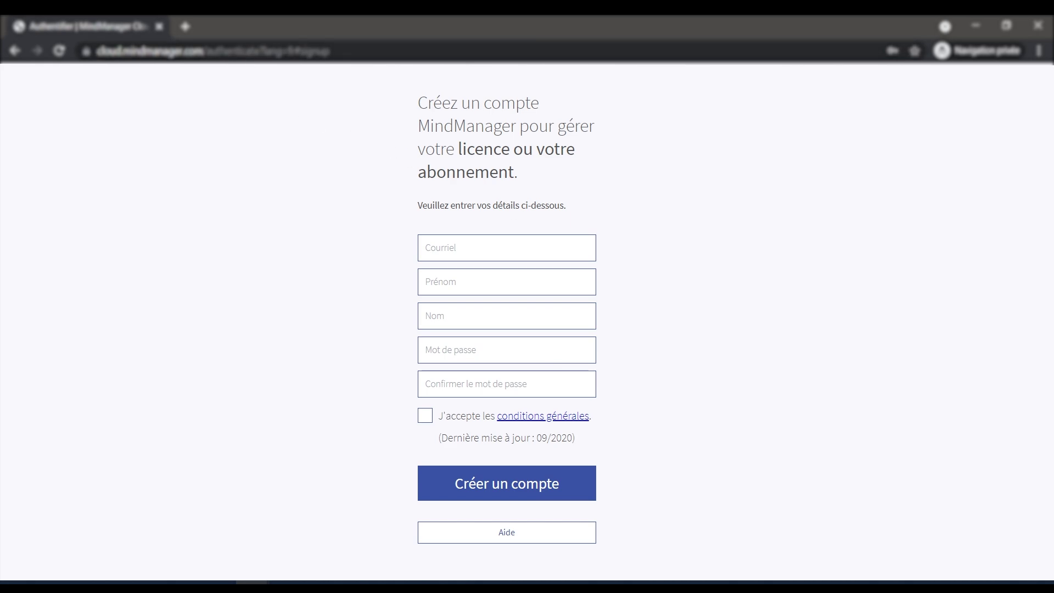
{"action": "left_click", "coordinate": [231, 52]}
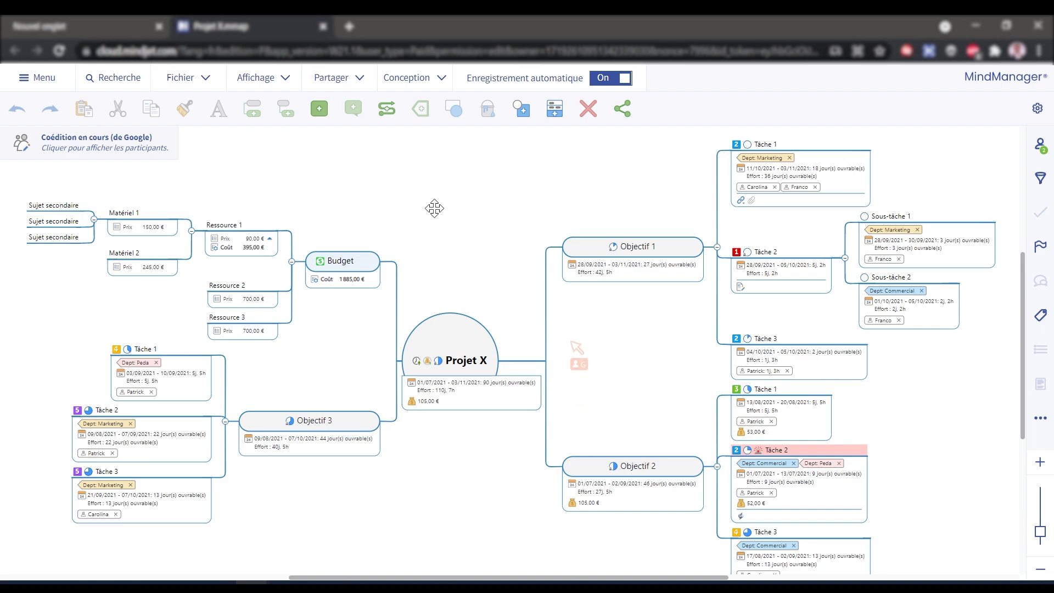
- Check who is taking part in the co-editing session in the participants list
{"action": "left_click_drag", "start_coordinate": [963, 165], "coordinate": [873, 185]}
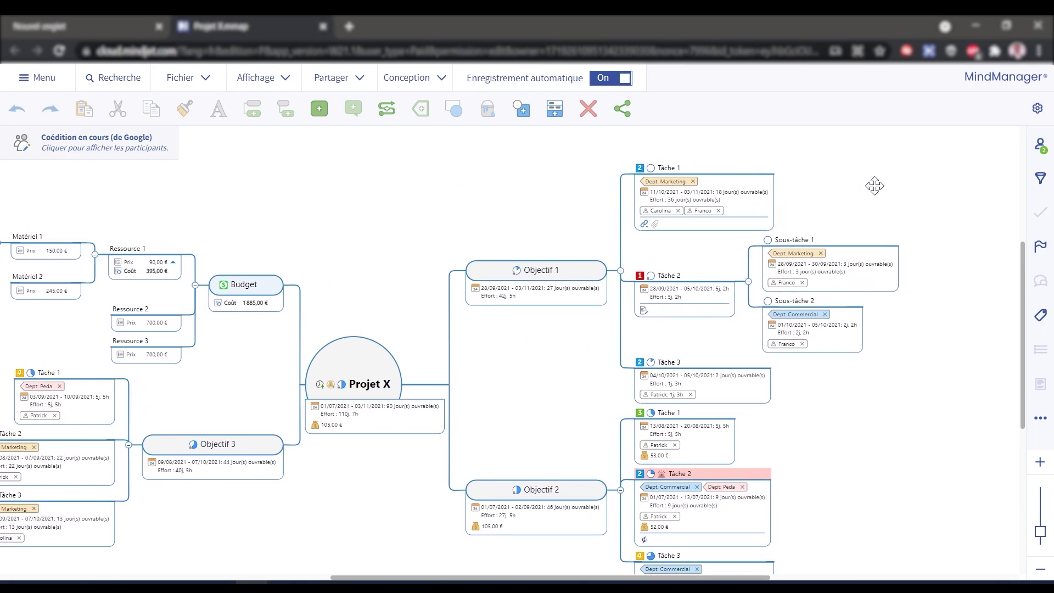
{"action": "left_click", "coordinate": [1041, 146]}
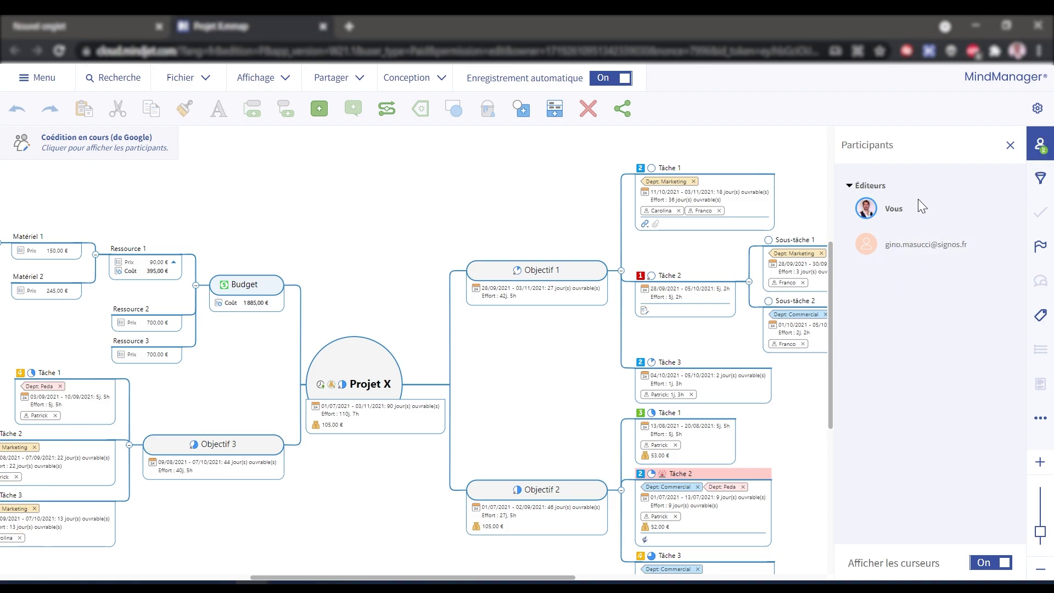
{"action": "left_click", "coordinate": [1010, 145]}
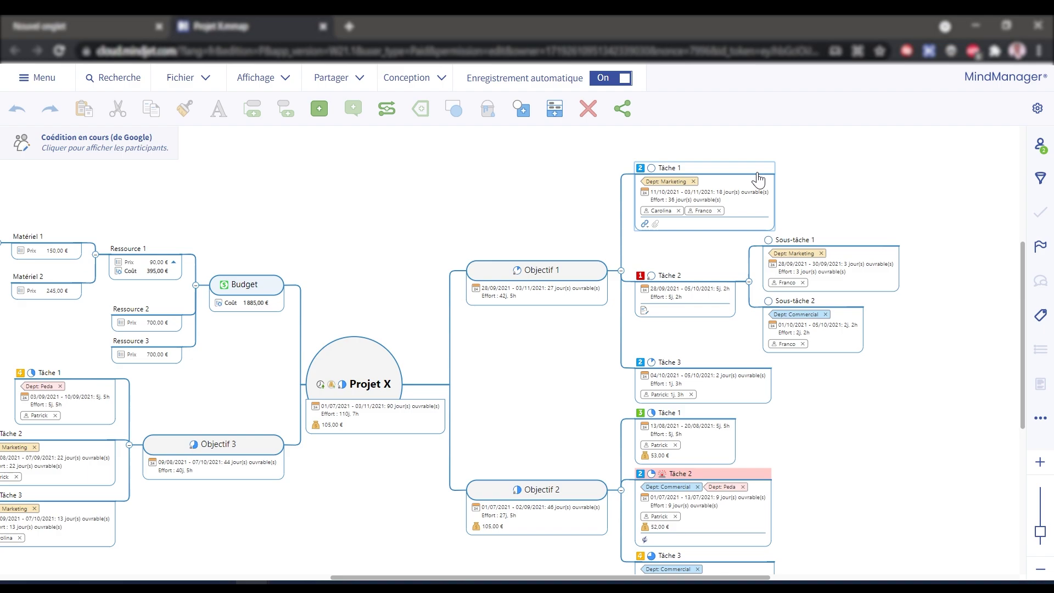
- Add three subtopics under Tâche 1 of Objectif 1
{"action": "key", "text": "Return"}
{"action": "key", "text": "Return"}
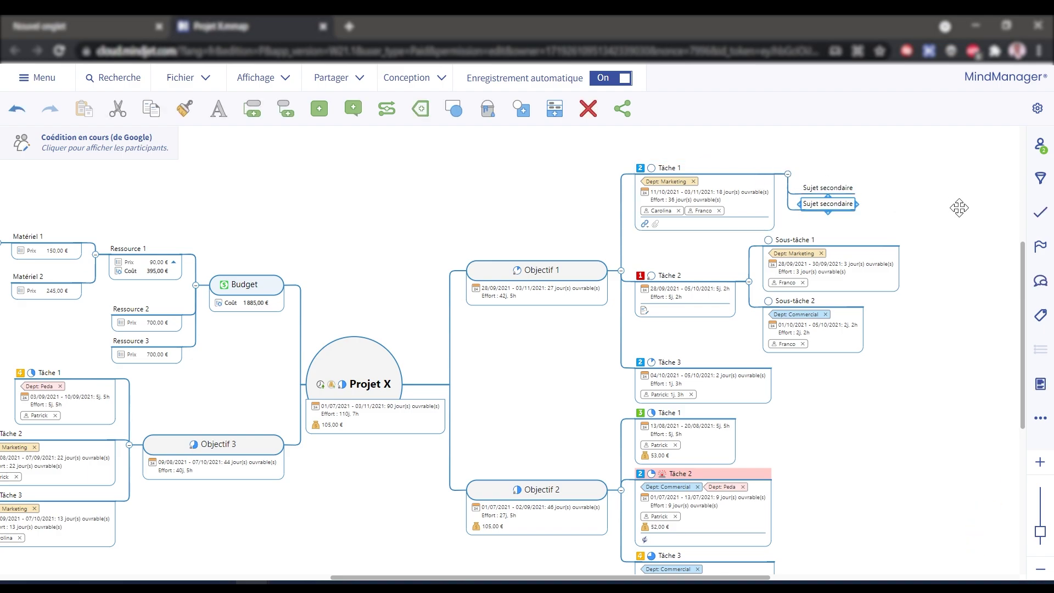
{"action": "left_click_drag", "start_coordinate": [934, 214], "coordinate": [666, 308]}
- Give the first new subtopic of Tâche 1 Priorité 1 and the progress Un quart effectué
{"action": "left_click", "coordinate": [1040, 462]}
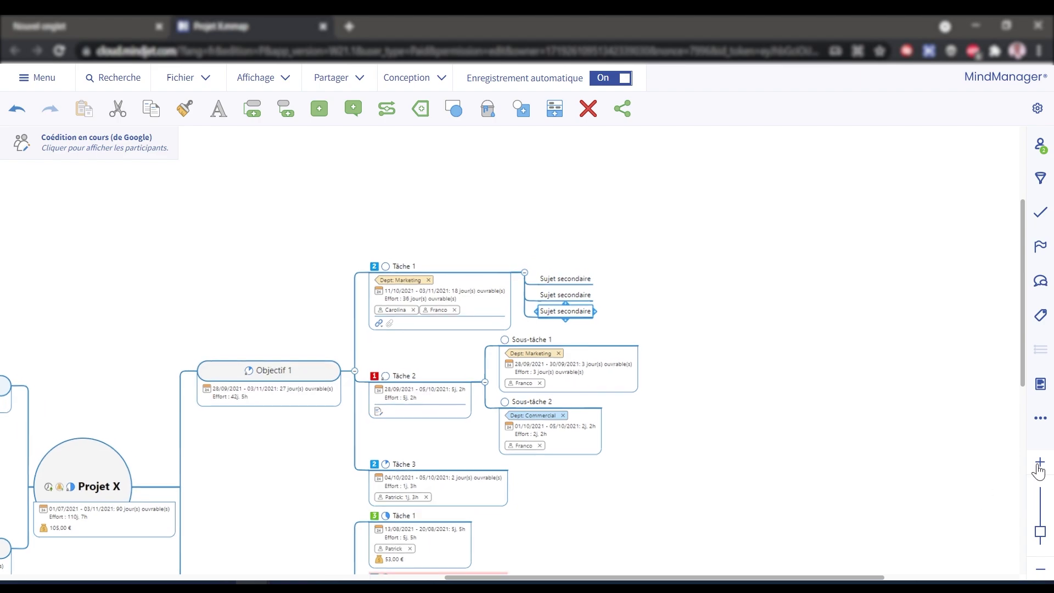
{"action": "left_click", "coordinate": [708, 280]}
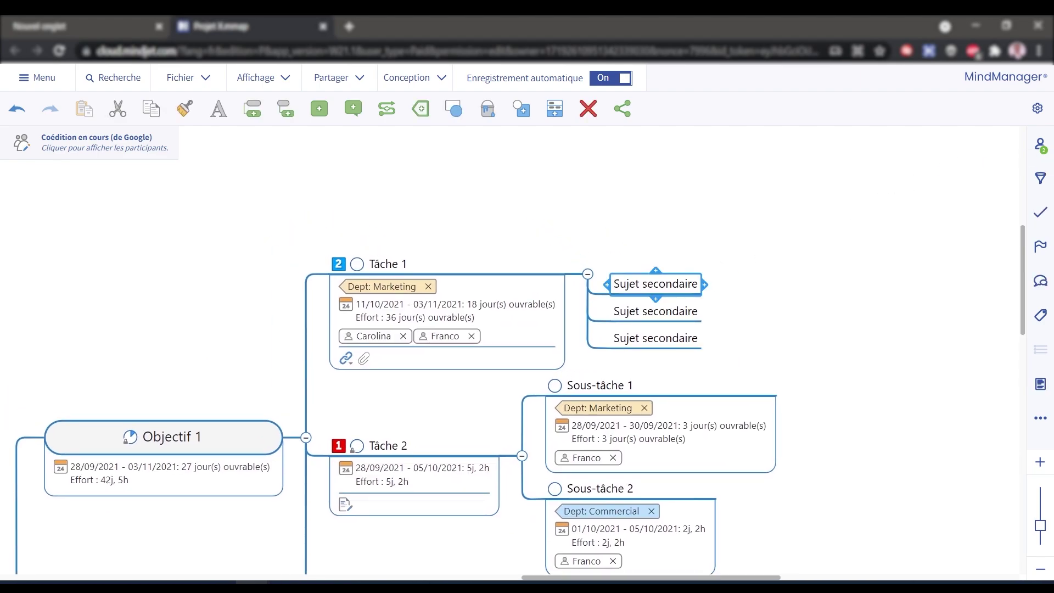
{"action": "left_click", "coordinate": [1037, 219]}
{"action": "left_click", "coordinate": [898, 209]}
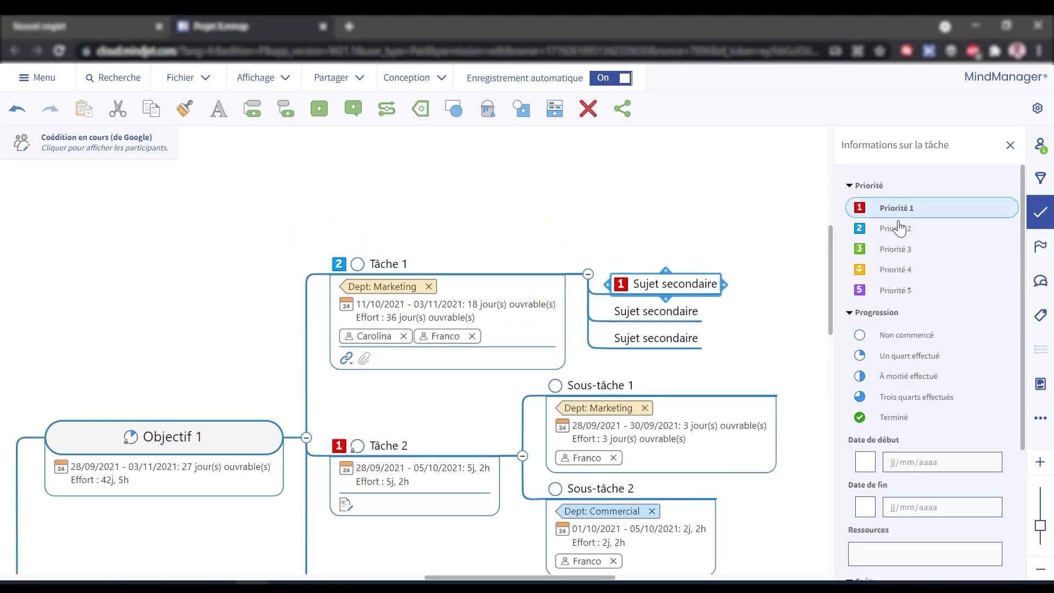
{"action": "scroll", "coordinate": [913, 357], "scroll_direction": "down", "scroll_amount": 2}
{"action": "left_click", "coordinate": [902, 265]}
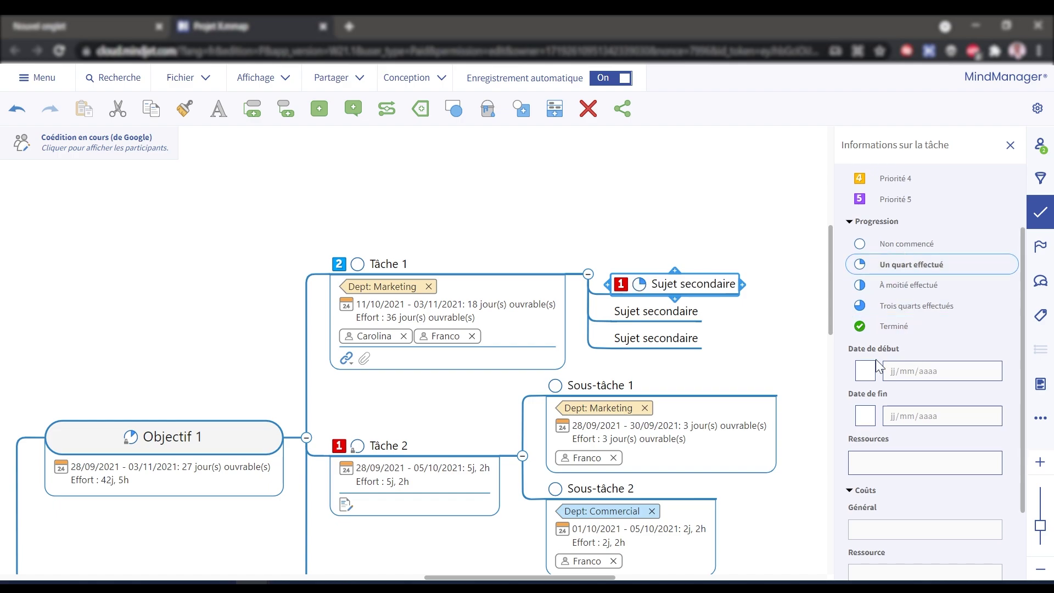
- Set the start and end dates of the first new subtopic to 20/07/2021
{"action": "left_click", "coordinate": [871, 375]}
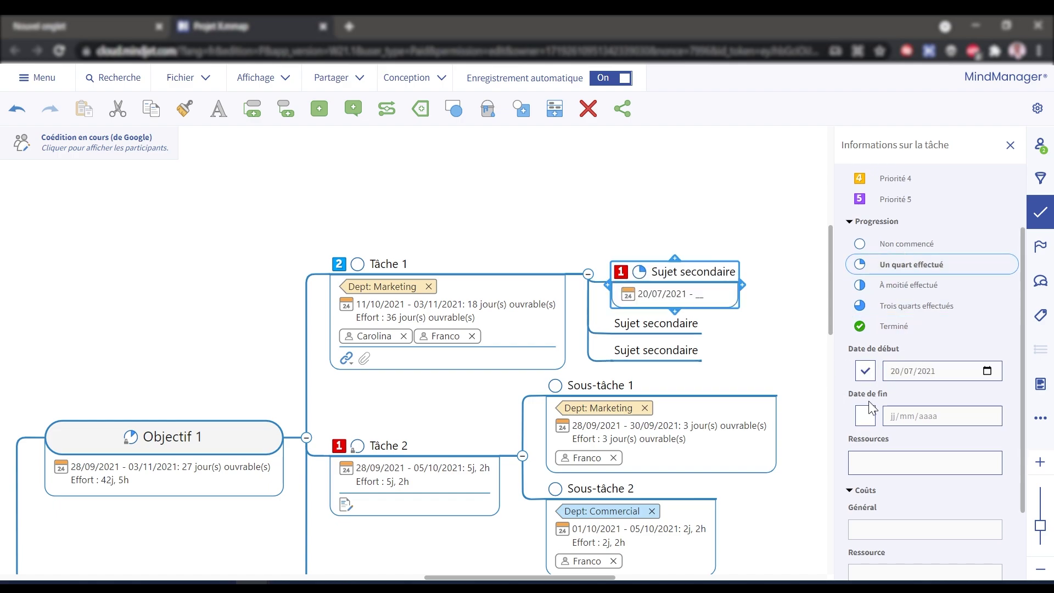
{"action": "left_click", "coordinate": [867, 415]}
{"action": "left_click", "coordinate": [1011, 147]}
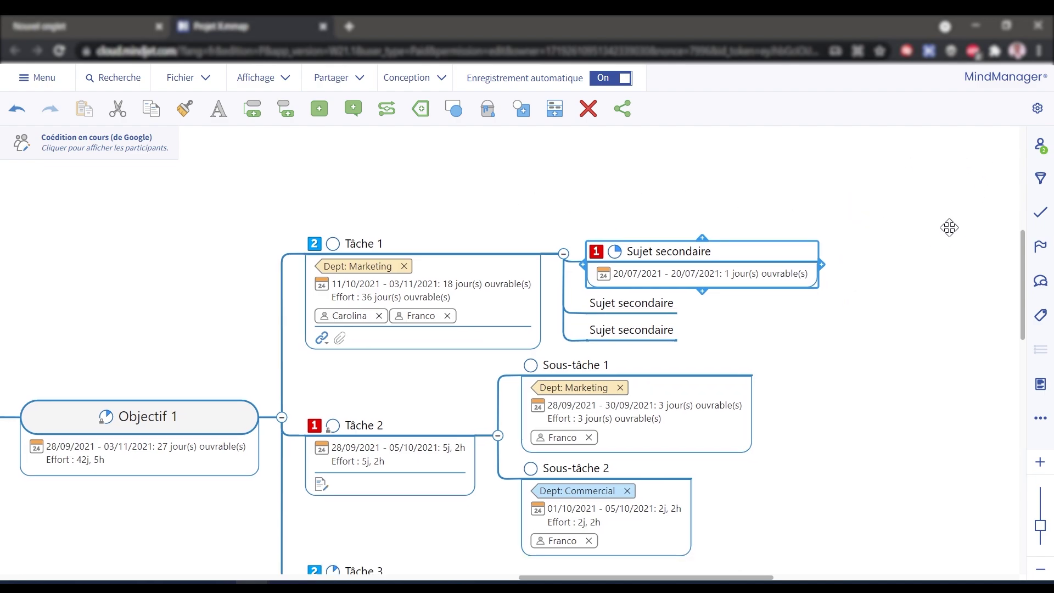
- Review the icons and the Dept tags available for the selected subtopic
{"action": "left_click", "coordinate": [1041, 246]}
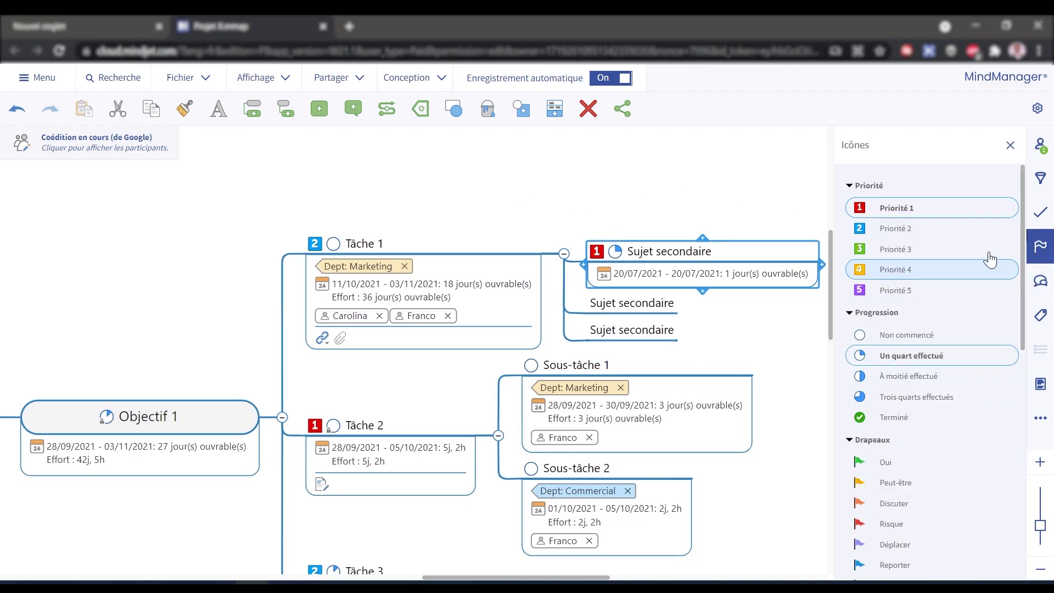
{"action": "left_click", "coordinate": [1041, 317]}
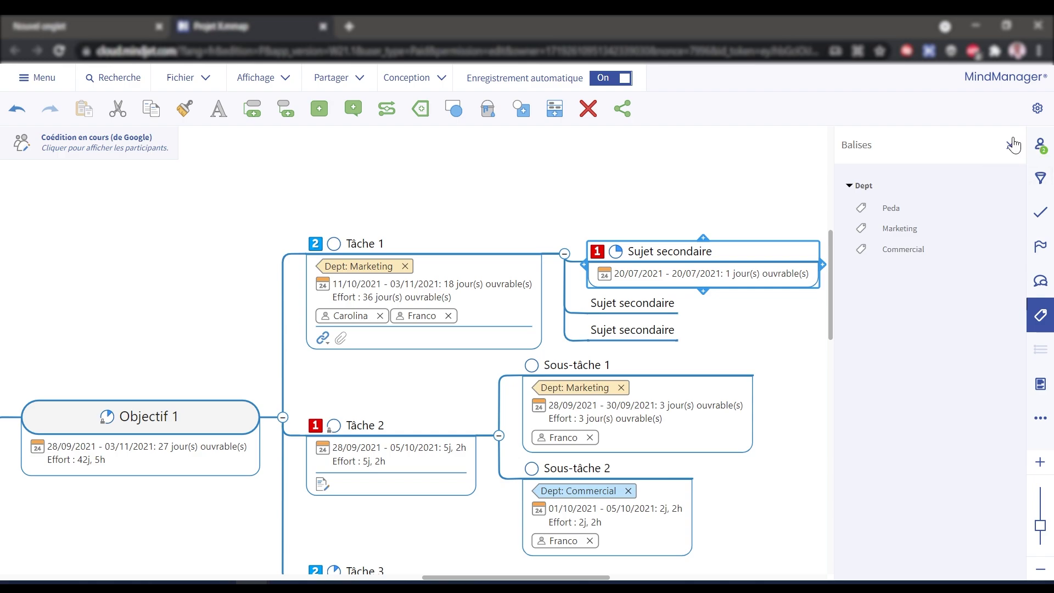
{"action": "left_click", "coordinate": [1010, 157]}
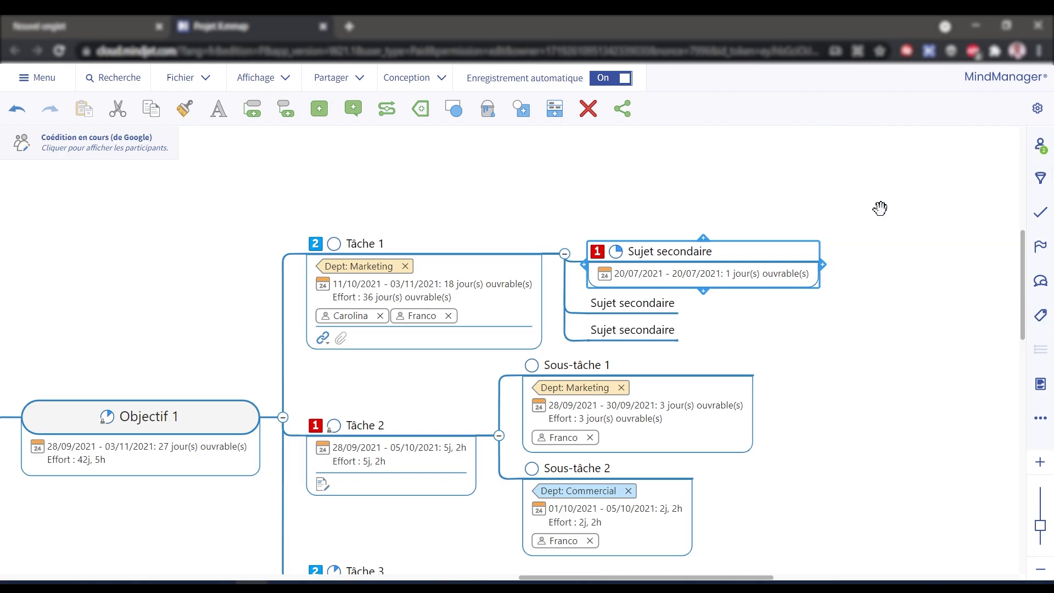
- Review the list of co-editing participants once more and close it
{"action": "left_click_drag", "start_coordinate": [878, 207], "coordinate": [861, 175]}
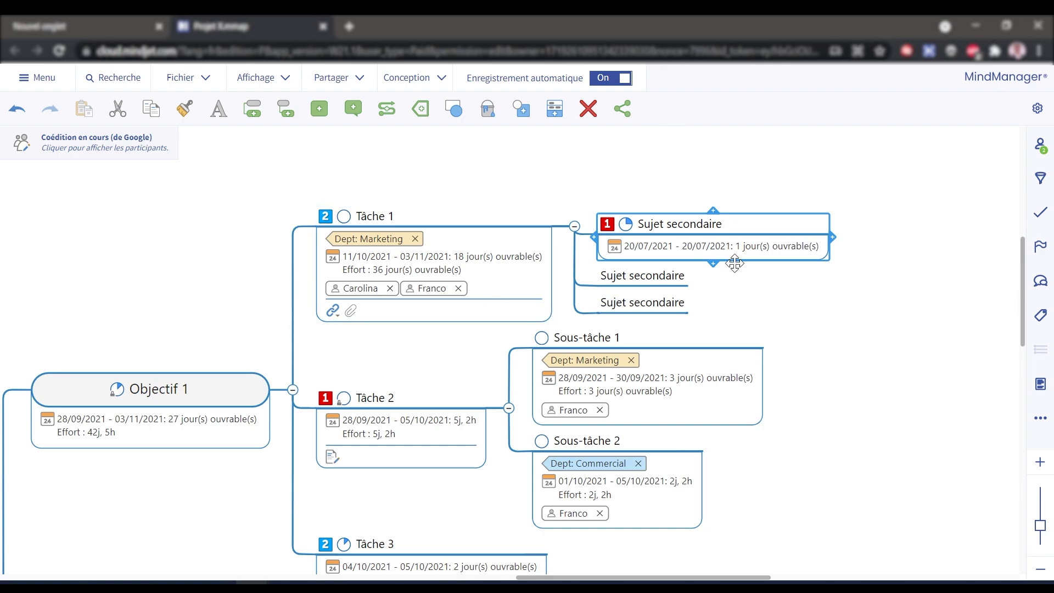
{"action": "left_click_drag", "start_coordinate": [829, 366], "coordinate": [854, 346]}
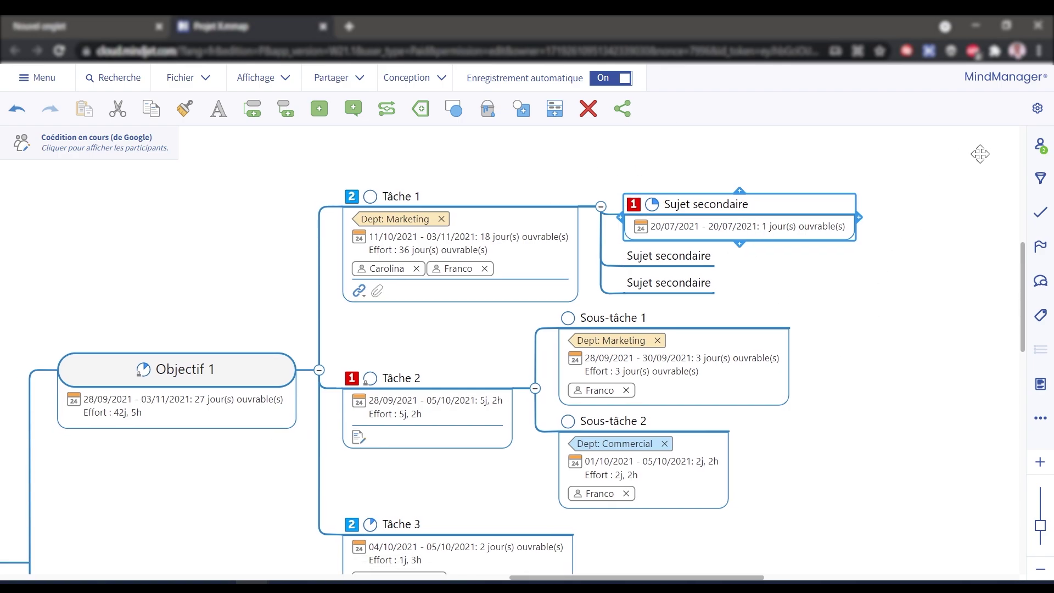
{"action": "left_click", "coordinate": [1039, 145]}
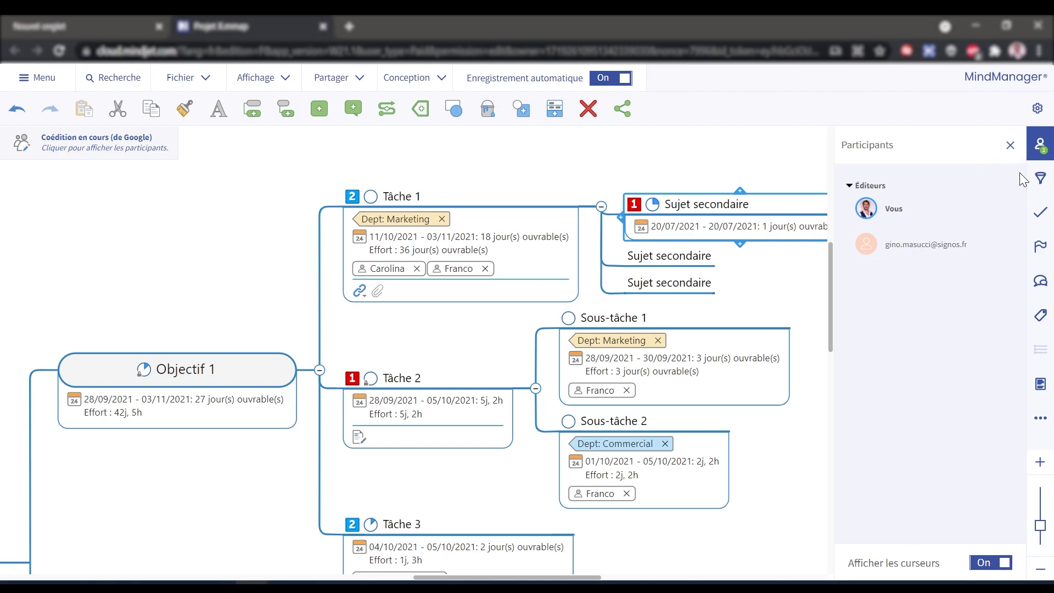
{"action": "left_click", "coordinate": [1011, 145]}
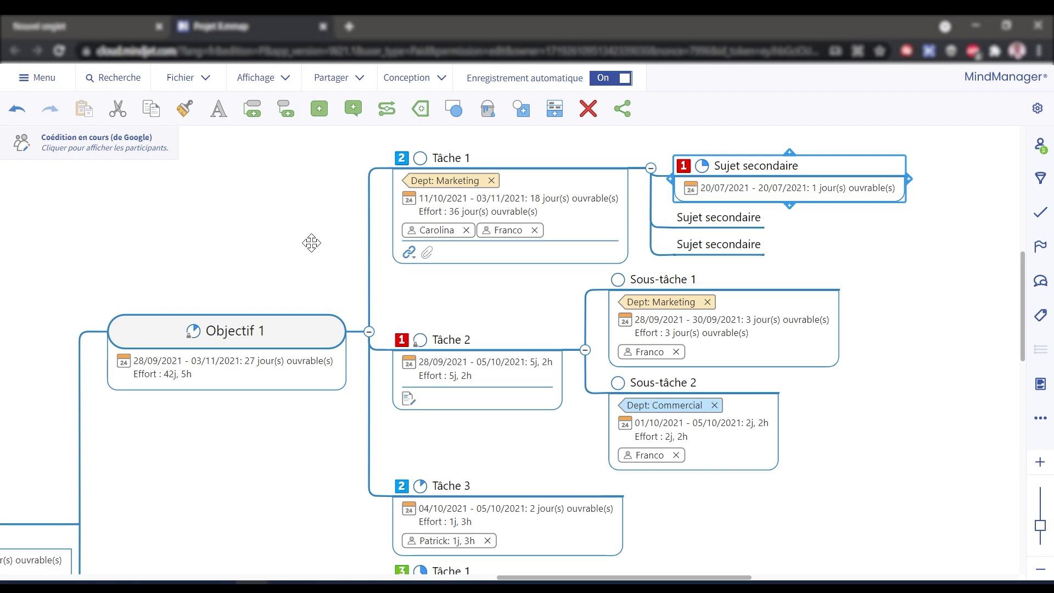
- Switch automatic saving off and back on for the co-edited map
{"action": "left_click_drag", "start_coordinate": [318, 252], "coordinate": [325, 302]}
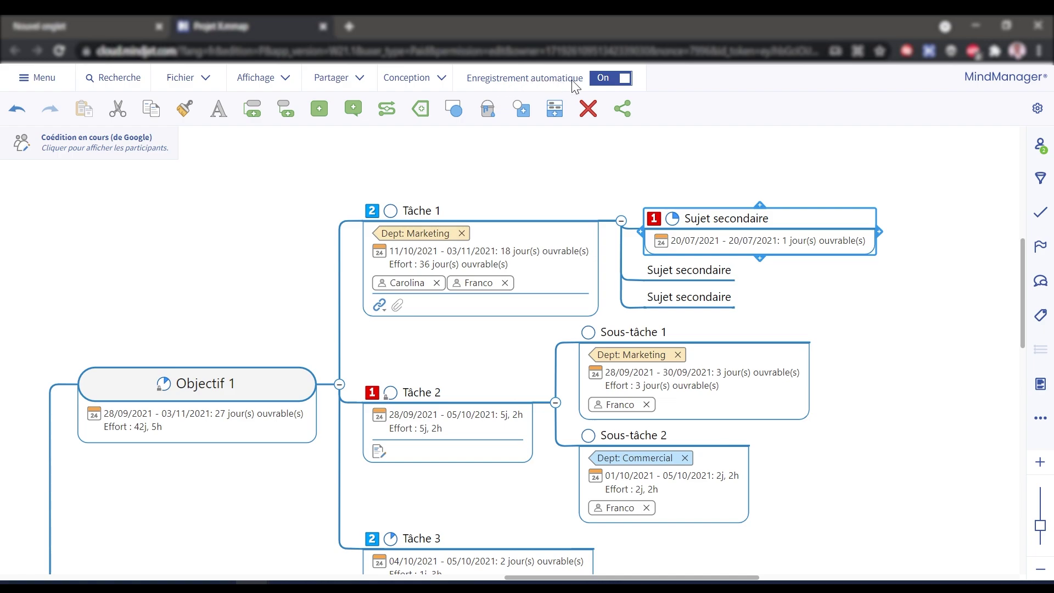
{"action": "left_click", "coordinate": [617, 81]}
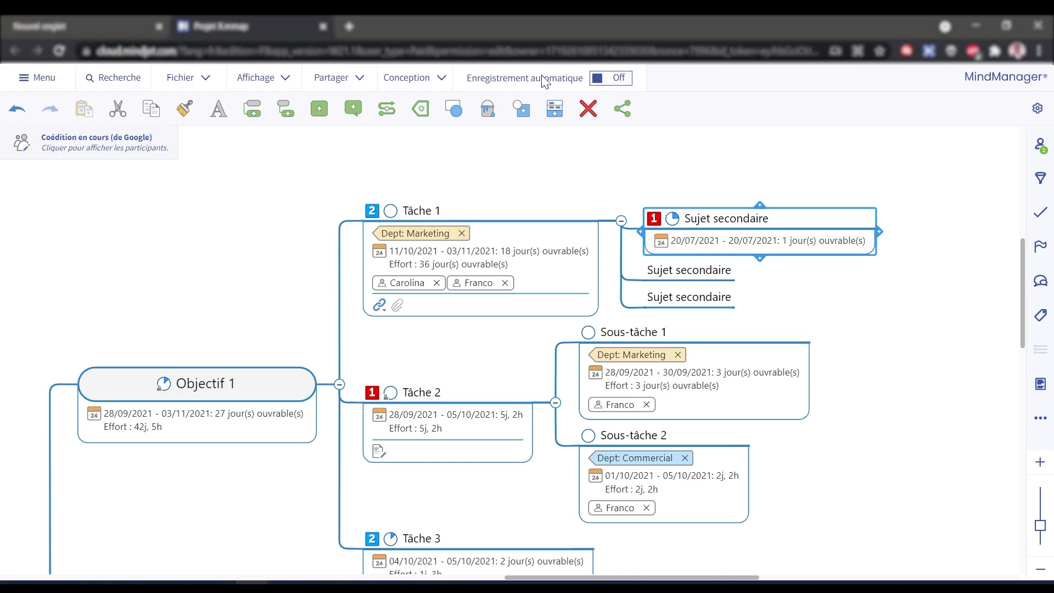
{"action": "left_click", "coordinate": [604, 81]}
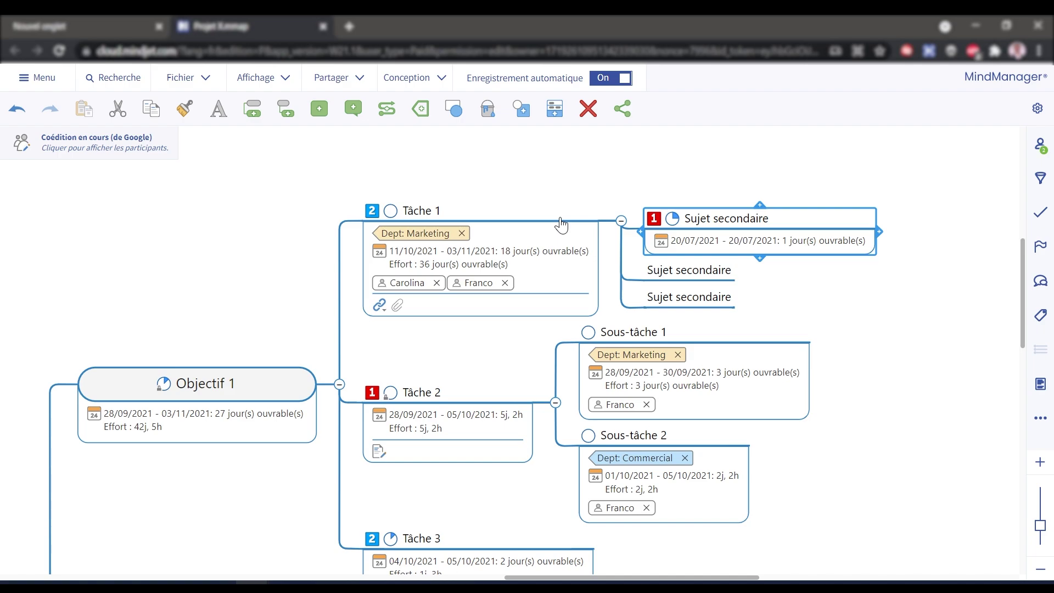
- Save the co-edited Projet X map and close the browser window to return to the MindManager desktop app
{"action": "scroll", "coordinate": [550, 190], "scroll_direction": "down", "scroll_amount": 5}
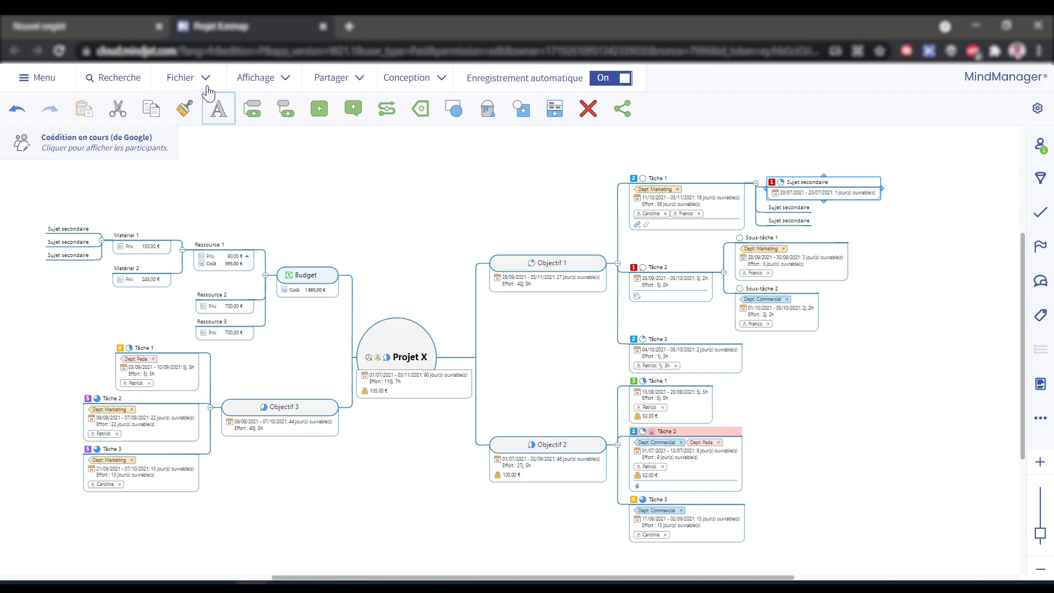
{"action": "left_click", "coordinate": [205, 84]}
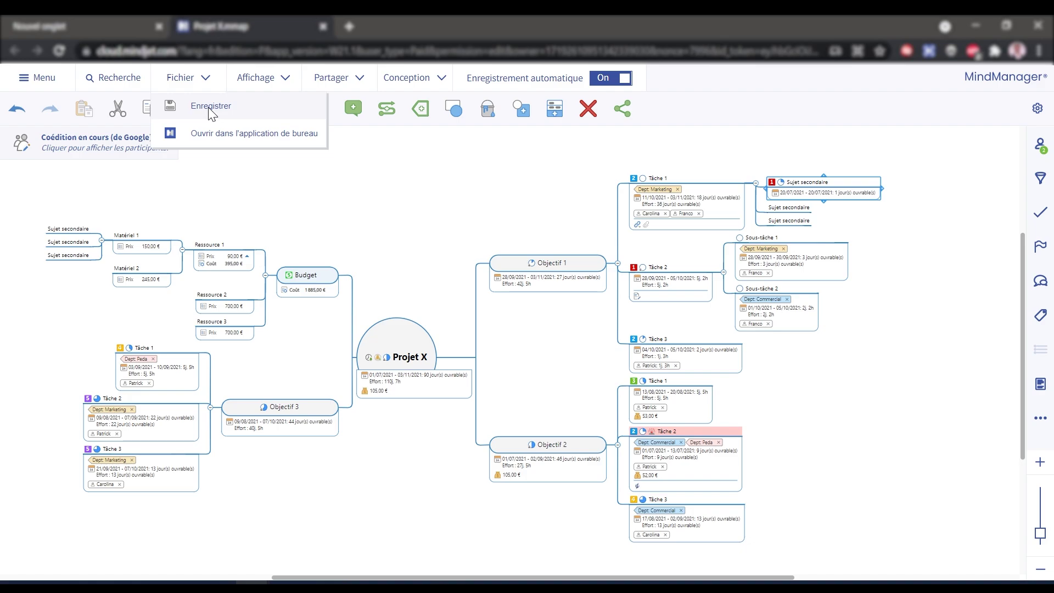
{"action": "left_click", "coordinate": [210, 109]}
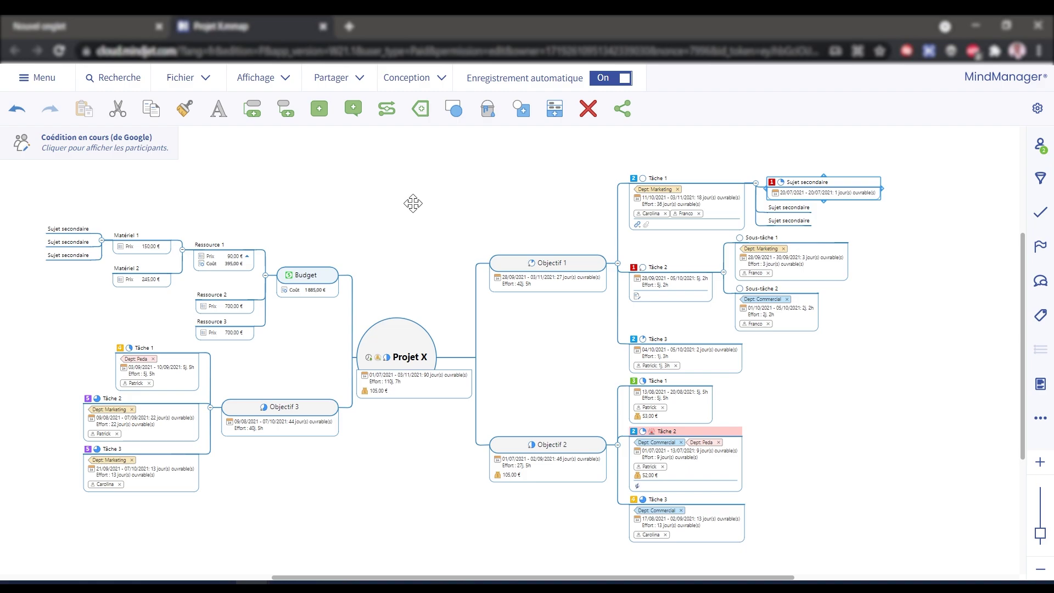
{"action": "left_click", "coordinate": [1041, 28]}
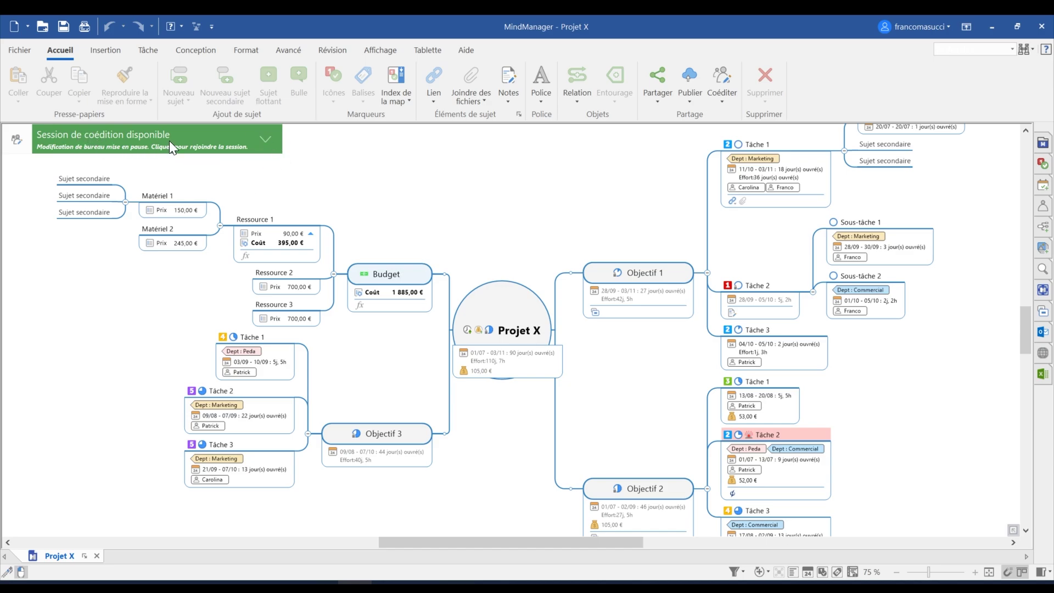
- Load the latest version of Projet X from the co-editing session into the desktop app
{"action": "left_click", "coordinate": [246, 141]}
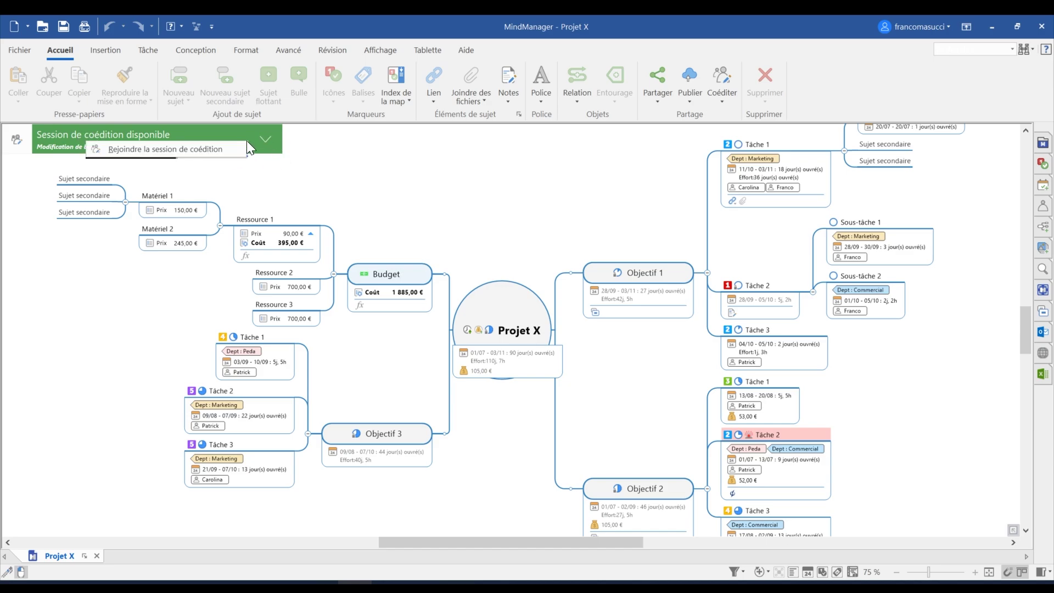
{"action": "left_click", "coordinate": [209, 149]}
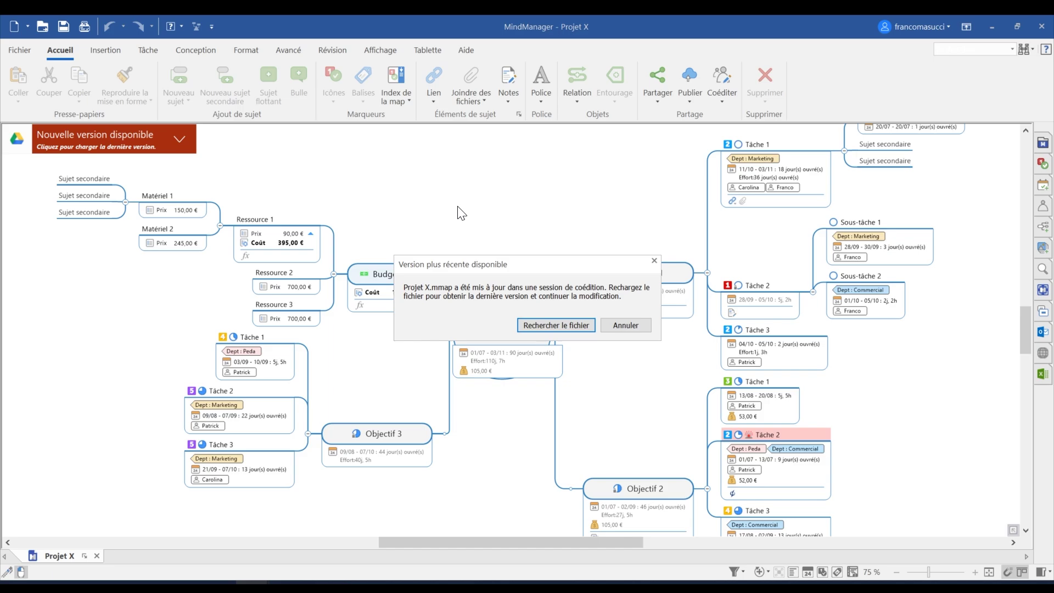
{"action": "left_click", "coordinate": [193, 138]}
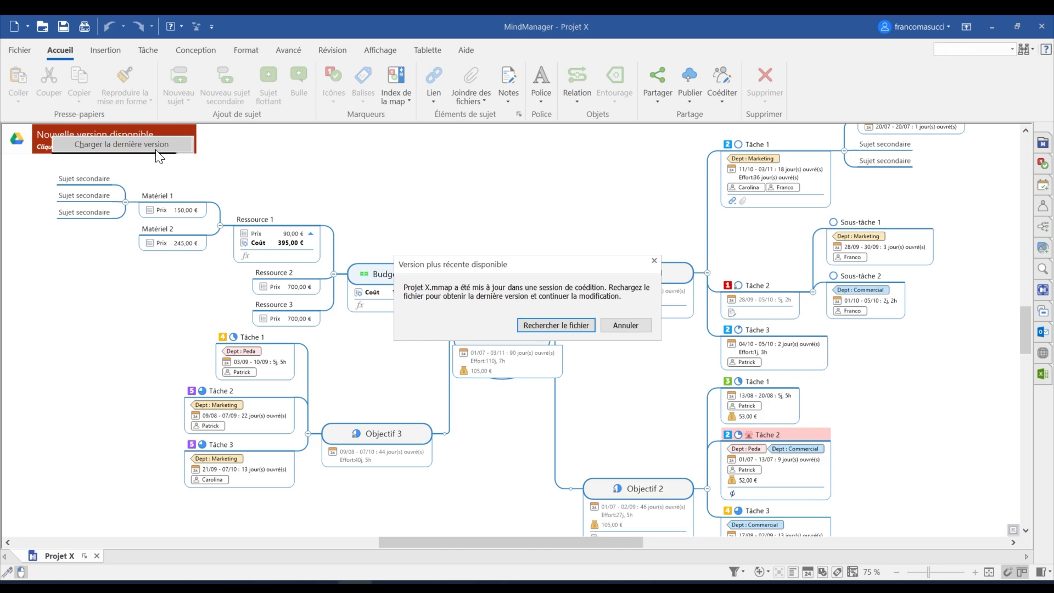
{"action": "left_click", "coordinate": [114, 143]}
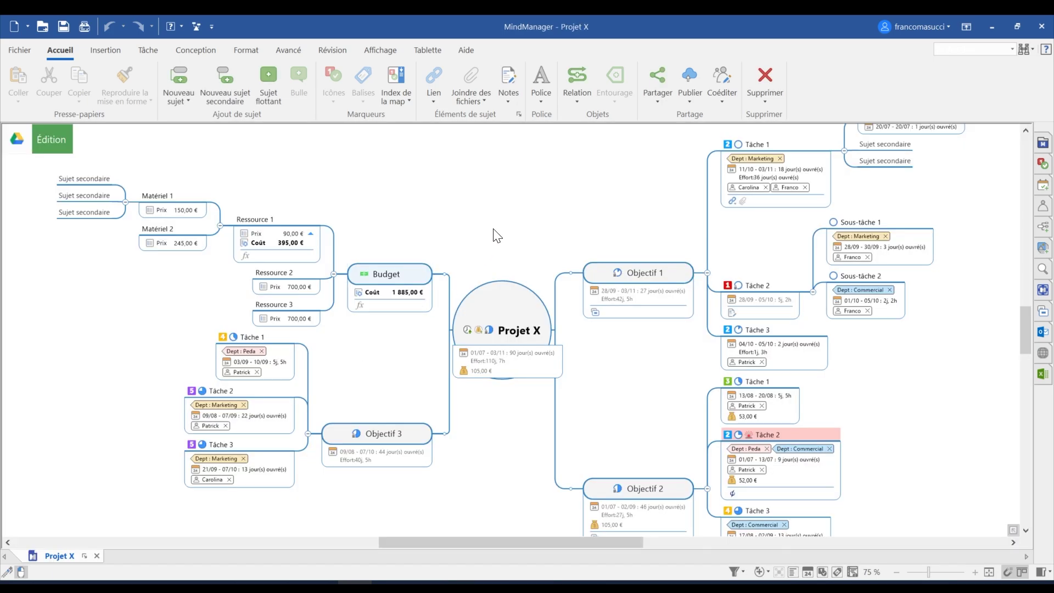
- Examine the new subtopics under Tâche 1 in the reloaded map at 105 % zoom
{"action": "left_click_drag", "start_coordinate": [595, 195], "coordinate": [318, 337]}
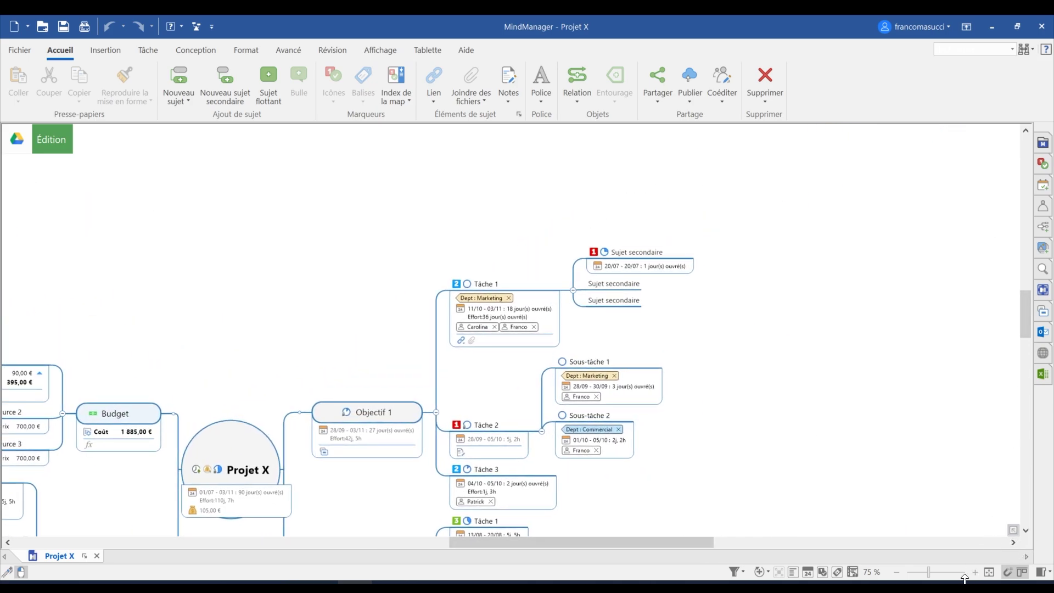
{"action": "left_click", "coordinate": [976, 572]}
{"action": "left_click", "coordinate": [975, 572]}
{"action": "left_click", "coordinate": [976, 572]}
{"action": "left_click_drag", "start_coordinate": [818, 339], "coordinate": [815, 323]}
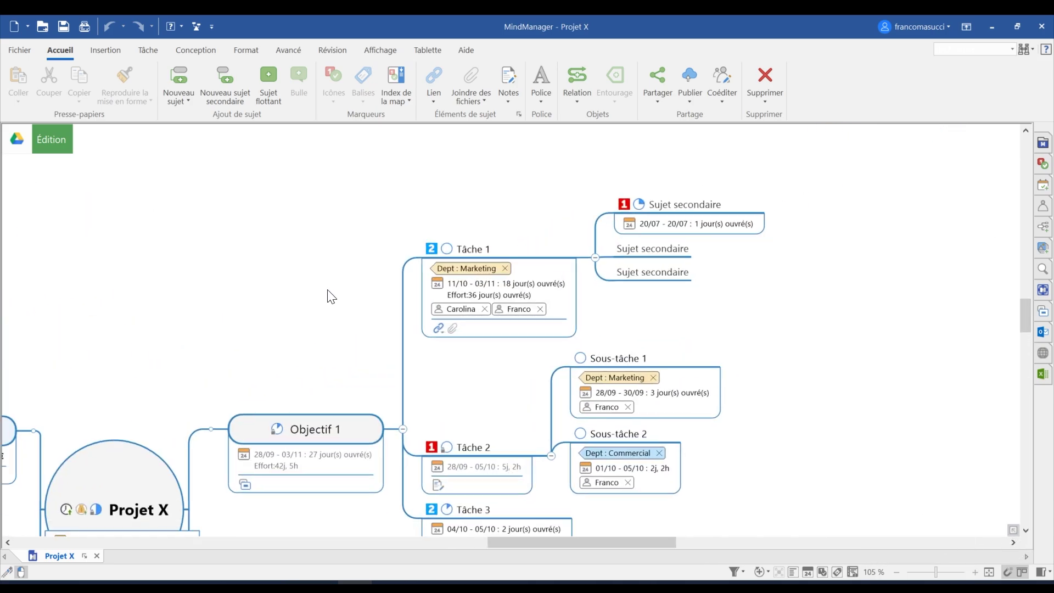